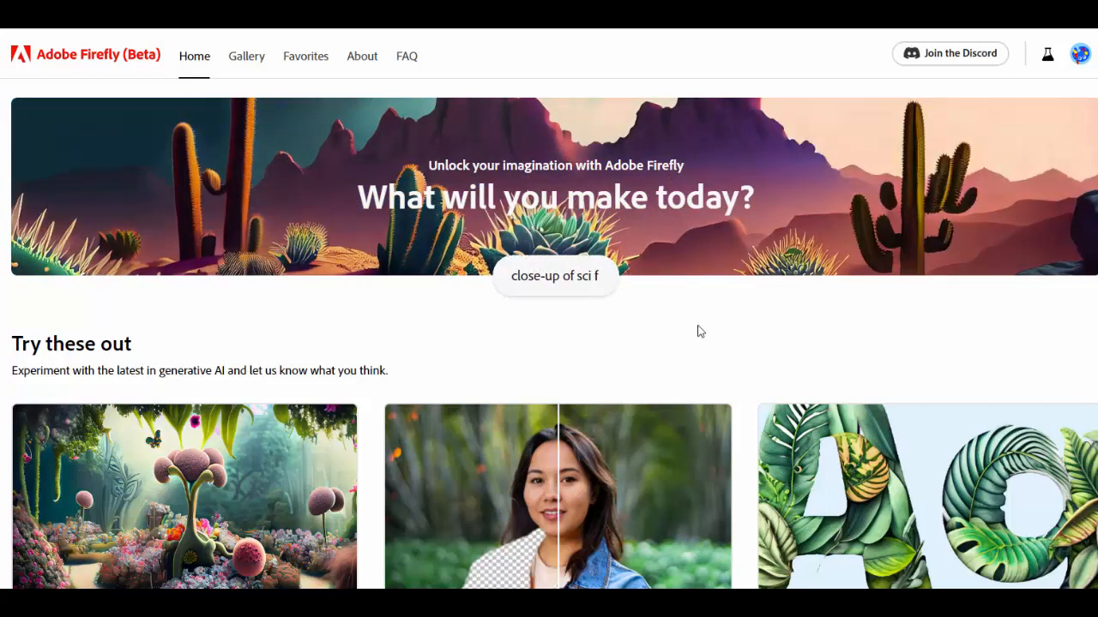
# Step: Find Generative fill among the featured tools on the Firefly home page and open it
pyautogui.scroll(-3, 699, 331)
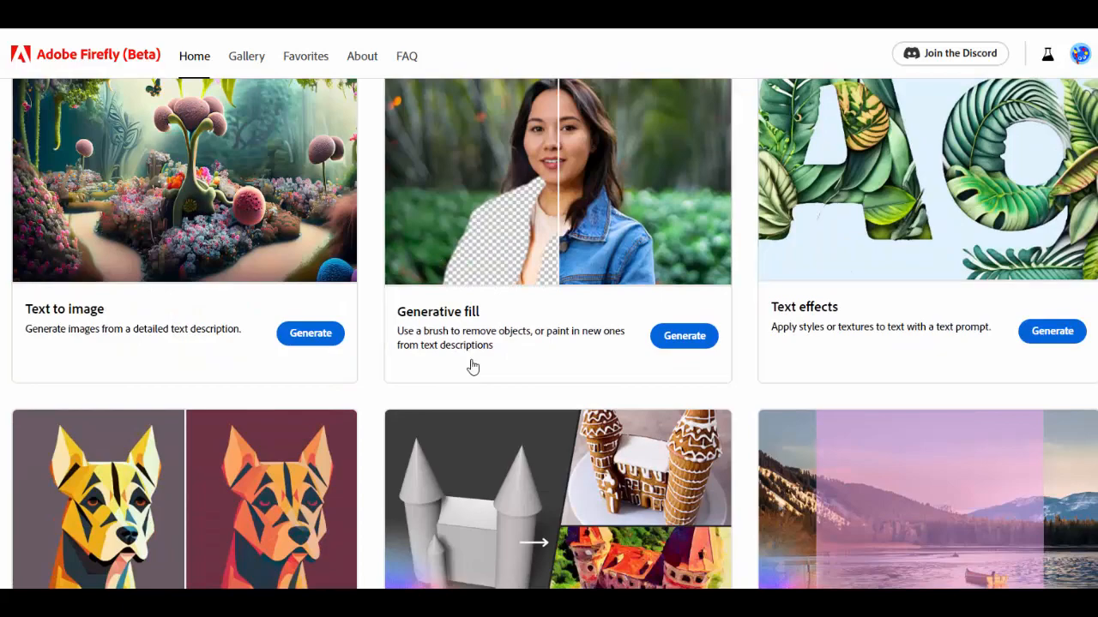
pyautogui.scroll(3, 585, 210)
pyautogui.scroll(-3, 617, 277)
pyautogui.scroll(-3, 612, 357)
pyautogui.scroll(3, 723, 300)
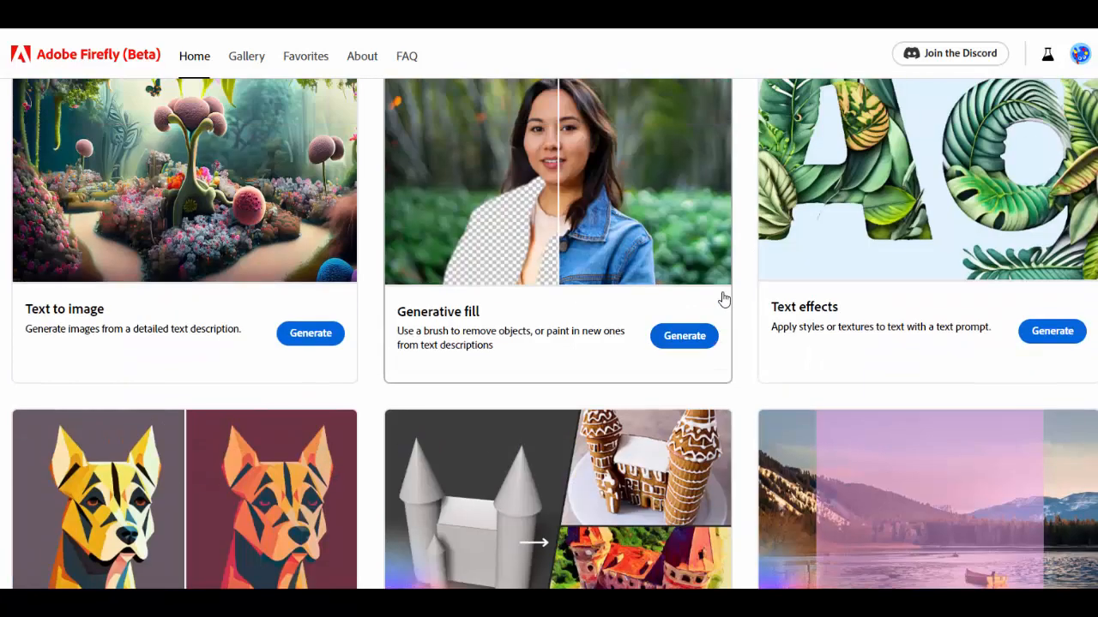
pyautogui.click(570, 322)
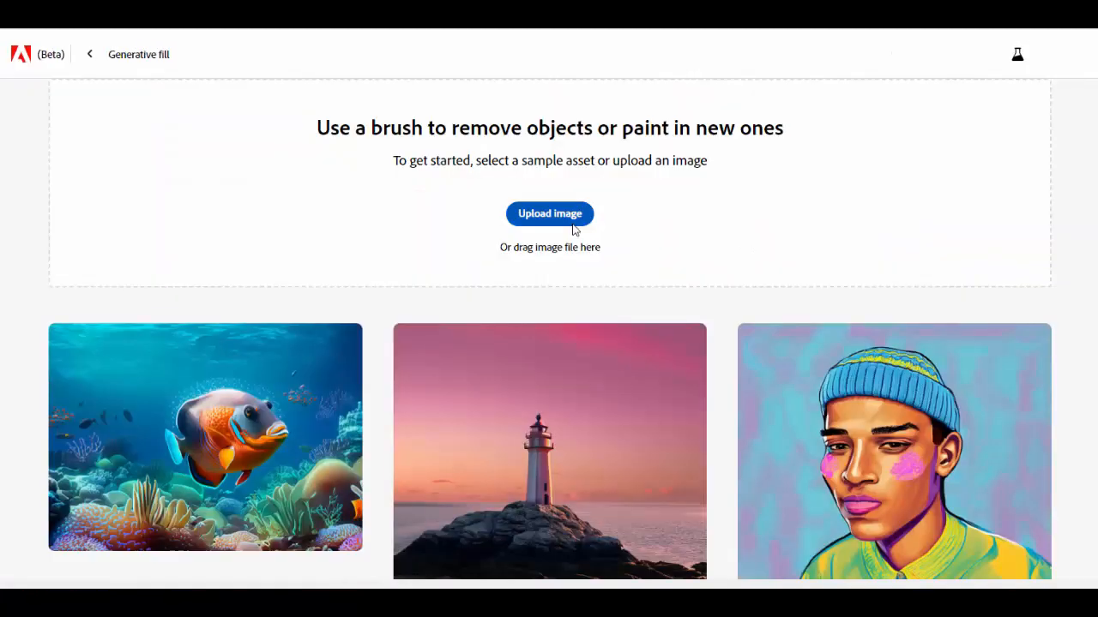
# Step: Upload the first of today's portrait photos from the Downloads folder as the image for Generative fill
pyautogui.scroll(-4, 860, 206)
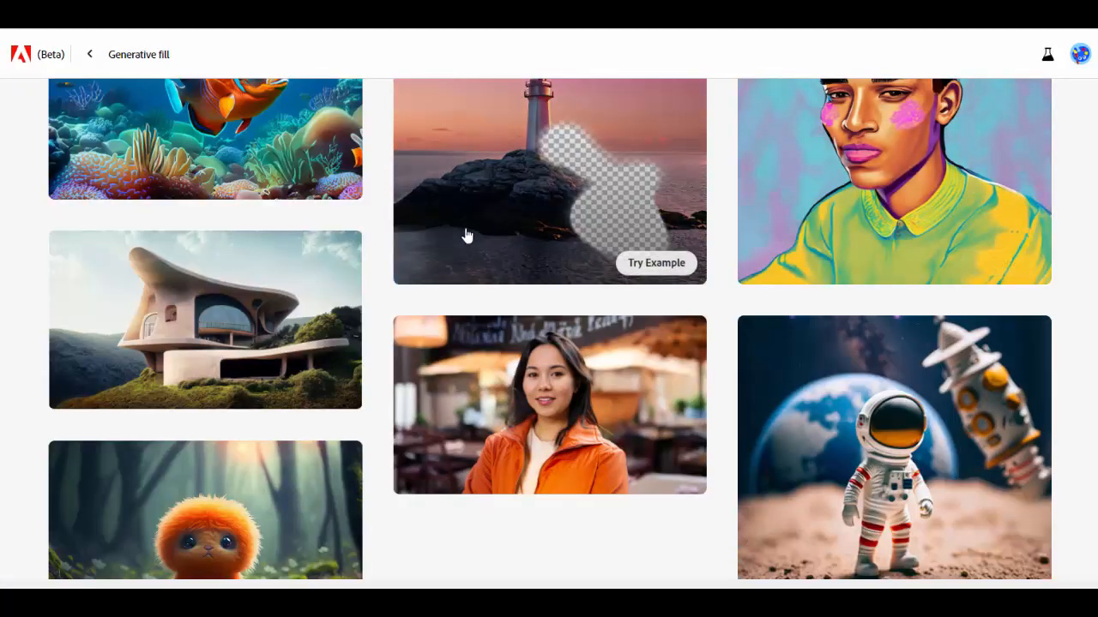
pyautogui.scroll(4, 651, 280)
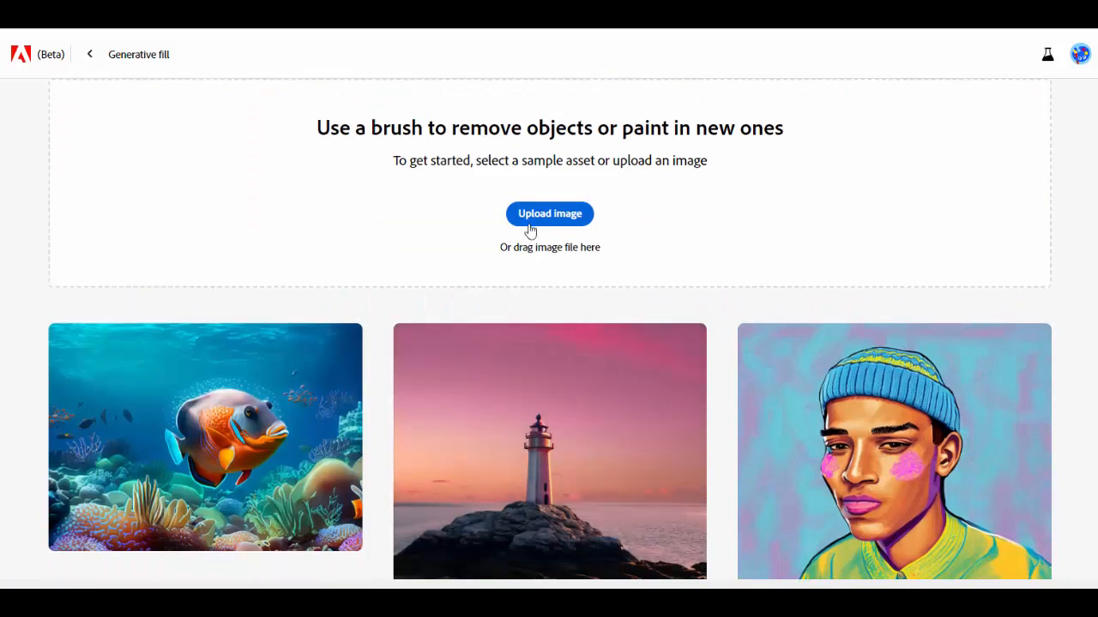
pyautogui.click(530, 225)
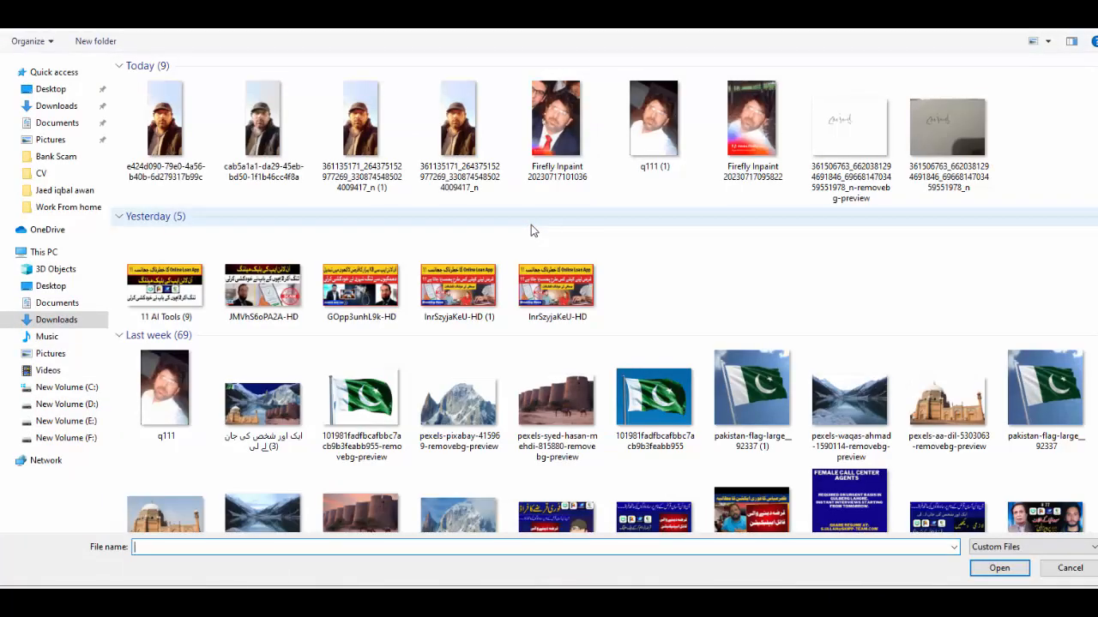
pyautogui.doubleClick(163, 148)
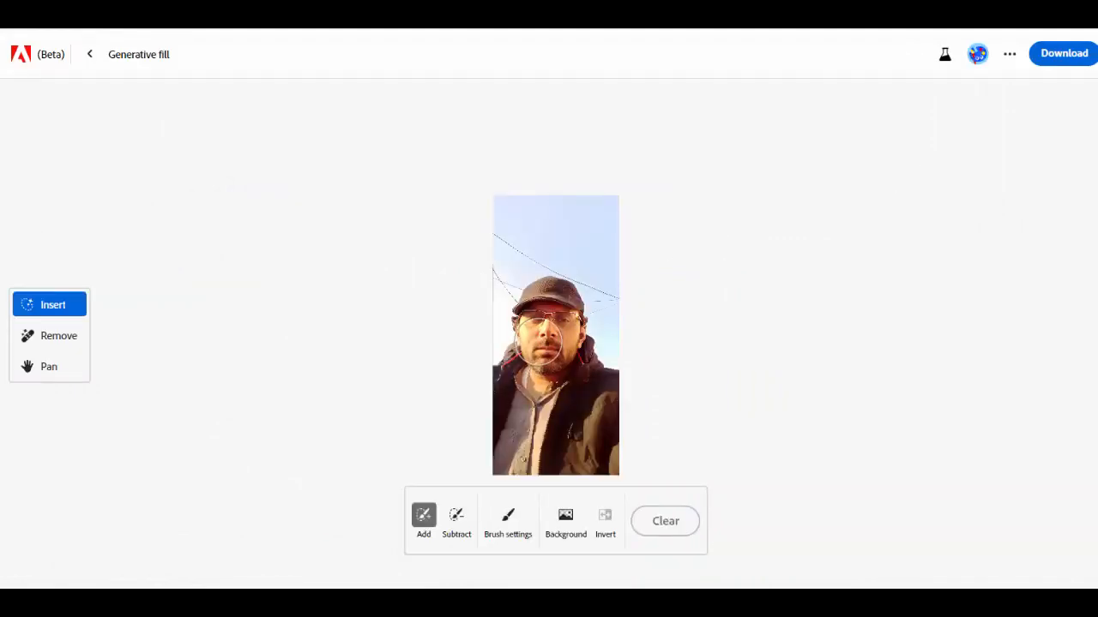
# Step: Replace the portrait's background using a blank prompt and keep the first generated variation
pyautogui.click(568, 523)
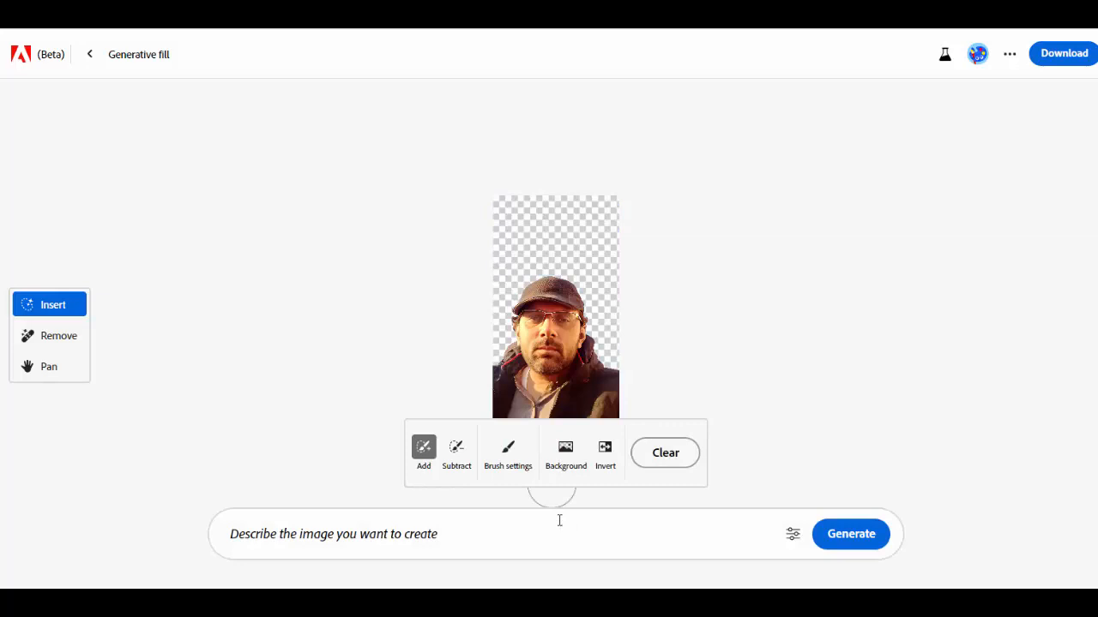
pyautogui.press('Return')
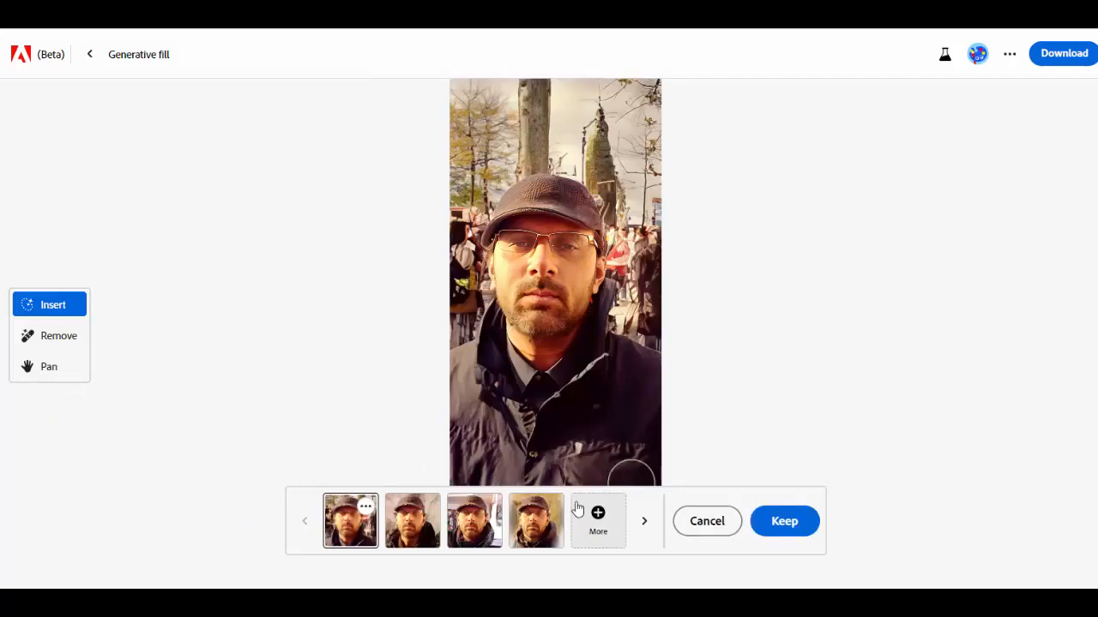
pyautogui.click(422, 533)
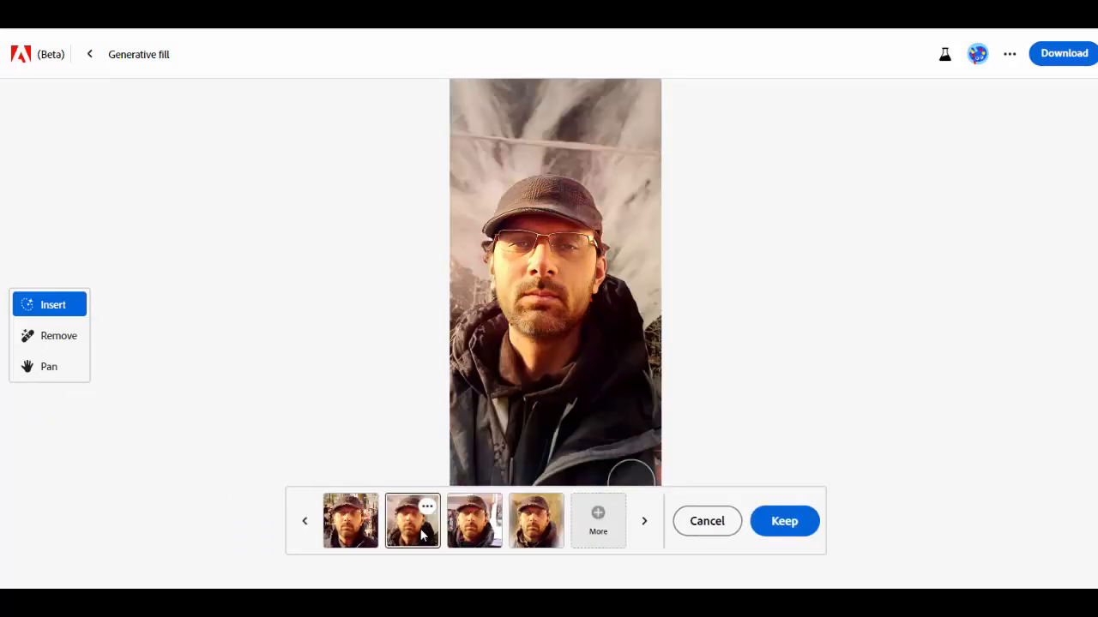
pyautogui.click(464, 534)
pyautogui.click(359, 535)
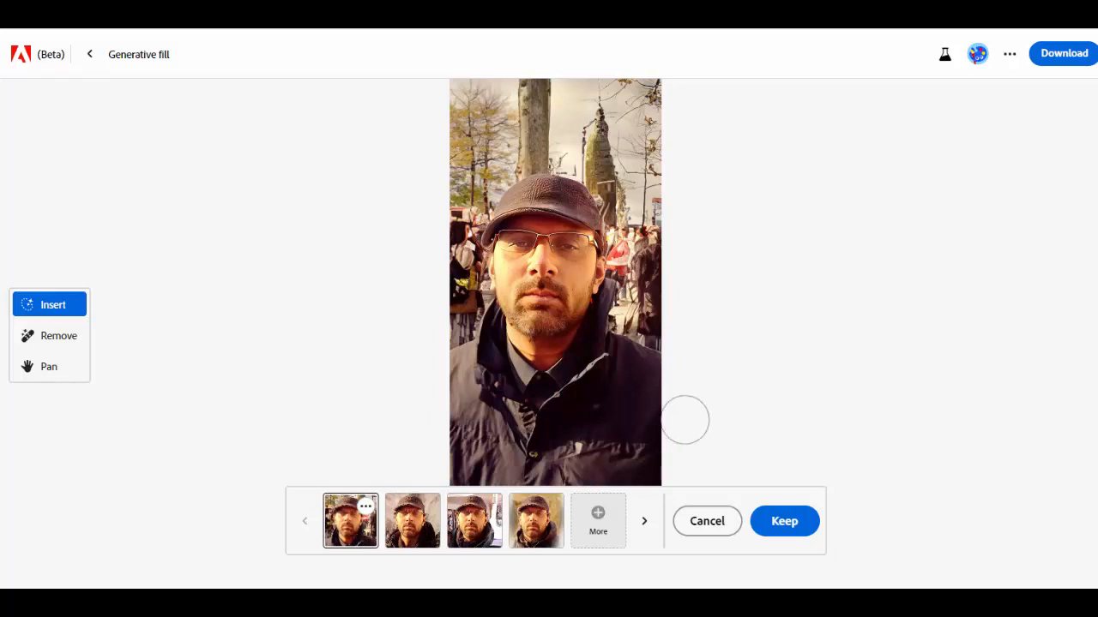
pyautogui.scroll(-2, 616, 197)
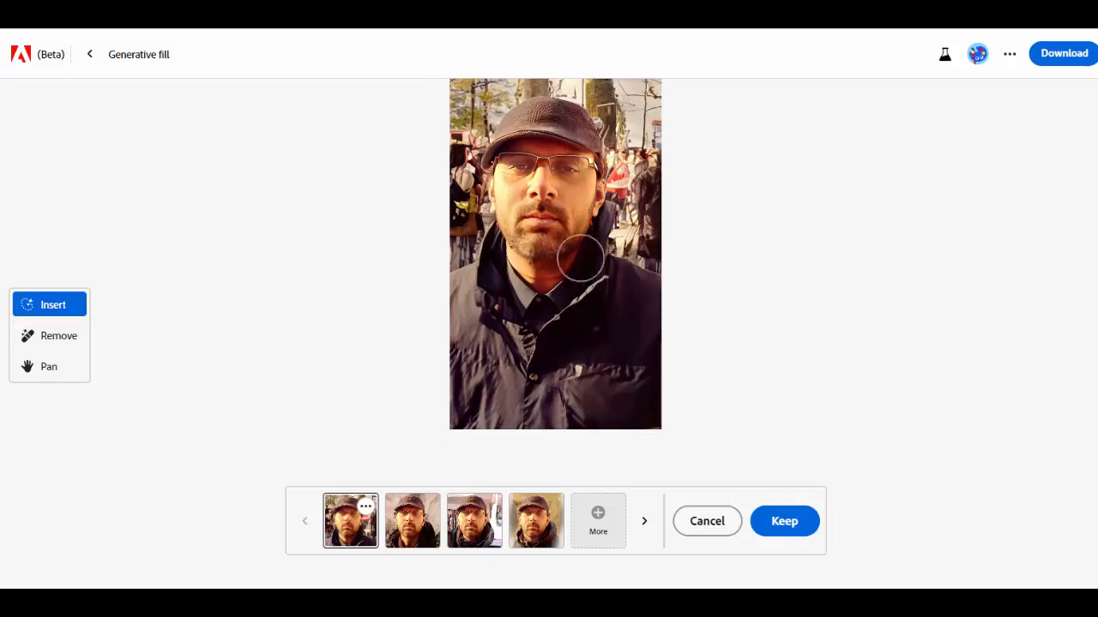
pyautogui.click(46, 350)
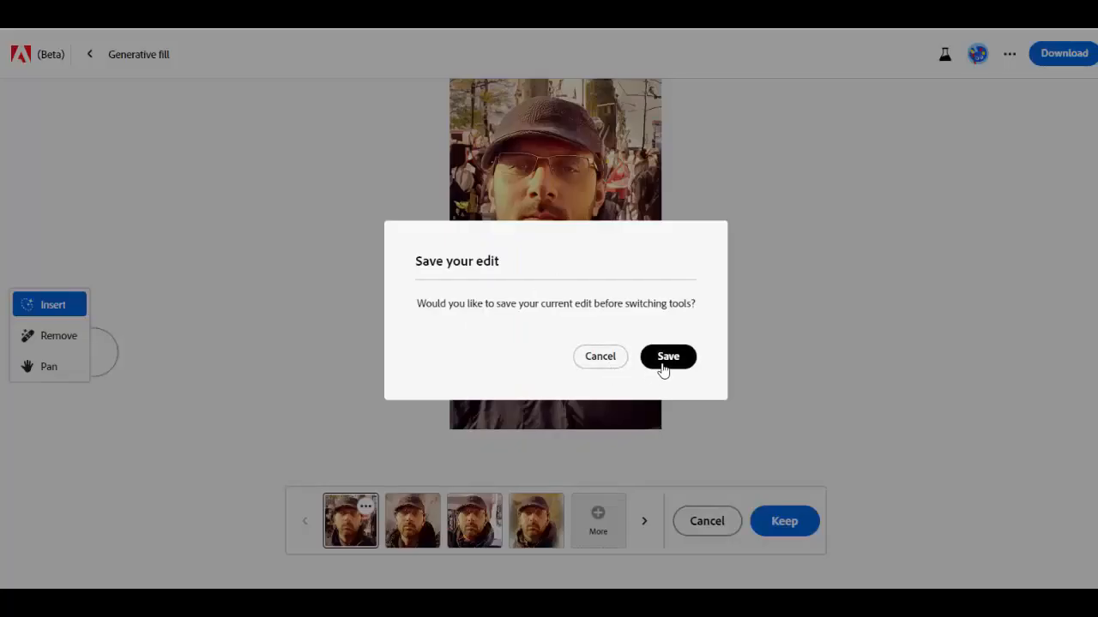
pyautogui.click(614, 369)
pyautogui.click(783, 521)
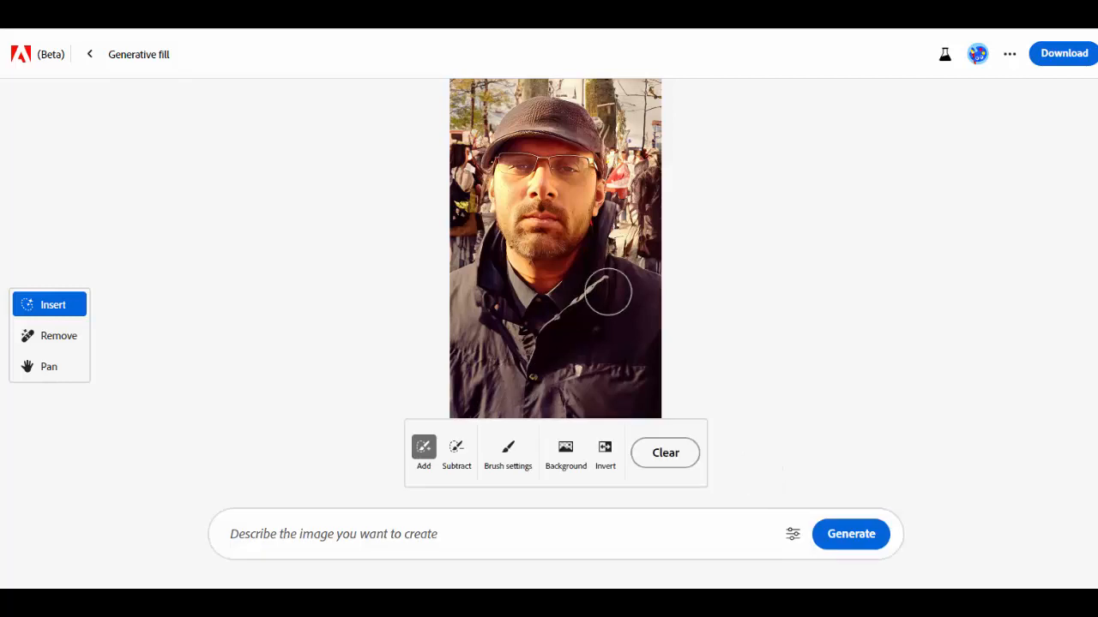
# Step: Brush over the man's jacket, neck and shoulders below the face with the Remove tool to mask out the clothing
pyautogui.click(59, 335)
pyautogui.moveTo(622, 216)
pyautogui.mouseDown()
pyautogui.moveTo(574, 312)
pyautogui.moveTo(625, 279)
pyautogui.moveTo(639, 364)
pyautogui.moveTo(648, 255)
pyautogui.moveTo(646, 371)
pyautogui.moveTo(537, 404)
pyautogui.moveTo(687, 419)
pyautogui.moveTo(656, 422)
pyautogui.moveTo(519, 386)
pyautogui.moveTo(616, 324)
pyautogui.moveTo(646, 339)
pyautogui.moveTo(573, 357)
pyautogui.moveTo(491, 338)
pyautogui.moveTo(470, 284)
pyautogui.moveTo(475, 236)
pyautogui.moveTo(477, 251)
pyautogui.moveTo(448, 280)
pyautogui.moveTo(527, 332)
pyautogui.moveTo(593, 328)
pyautogui.moveTo(607, 310)
pyautogui.moveTo(529, 308)
pyautogui.moveTo(499, 277)
pyautogui.moveTo(510, 289)
pyautogui.moveTo(570, 282)
pyautogui.moveTo(596, 267)
pyautogui.moveTo(629, 219)
pyautogui.moveTo(637, 388)
pyautogui.moveTo(438, 392)
pyautogui.mouseUp()
pyautogui.moveTo(430, 233); pyautogui.dragTo(481, 253)
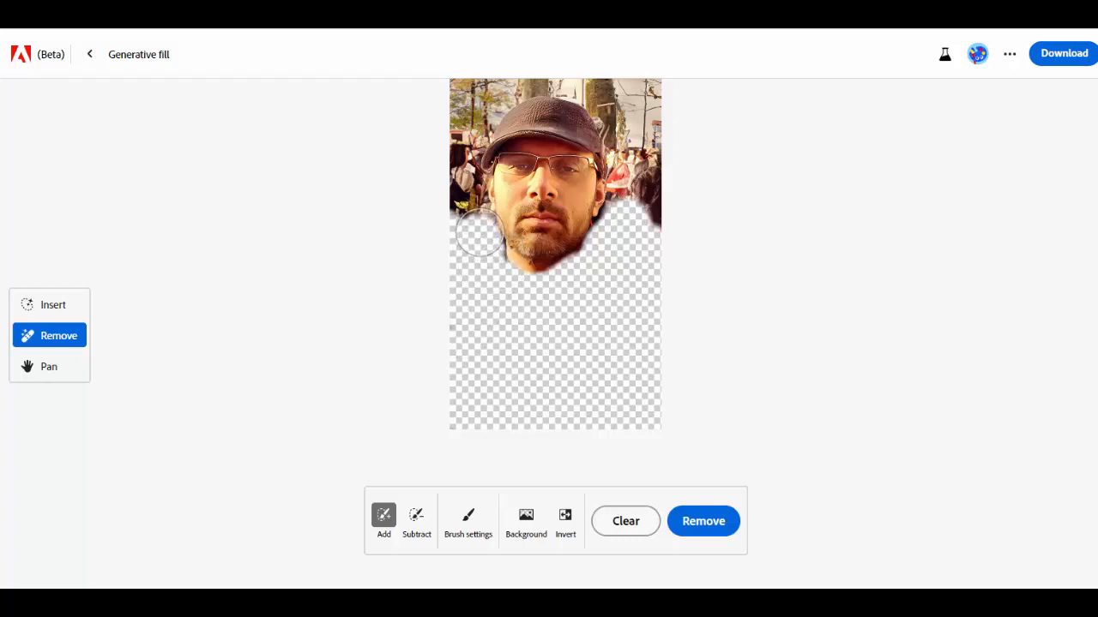
pyautogui.moveTo(622, 229)
pyautogui.mouseDown()
pyautogui.moveTo(613, 229)
pyautogui.moveTo(631, 269)
pyautogui.mouseUp()
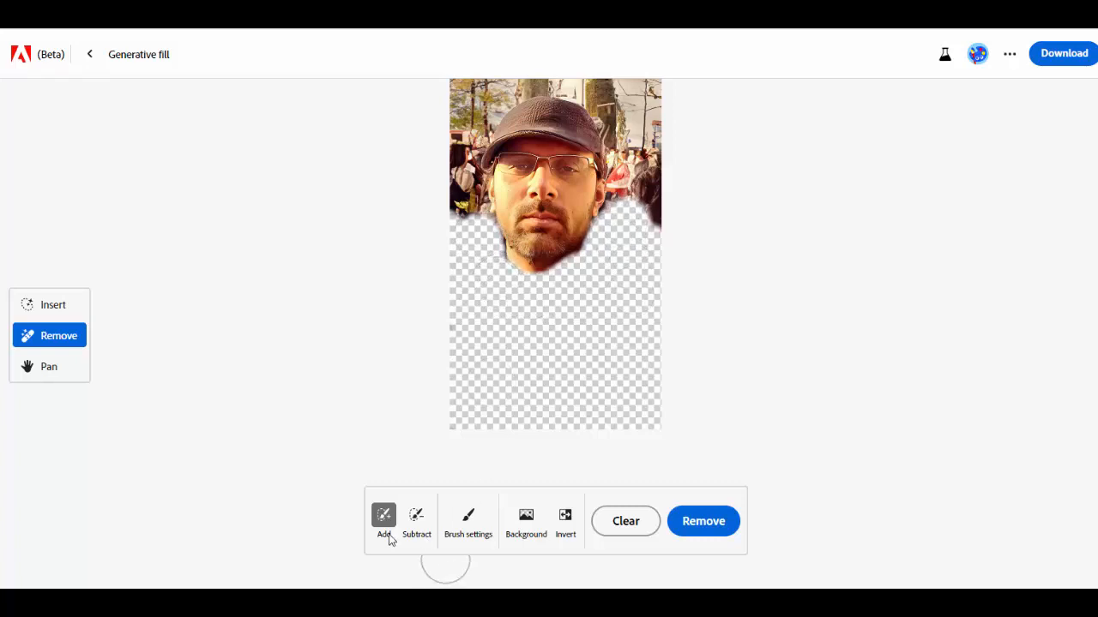
# Step: Generate new clothing in the masked area with the Insert tool and the prompt "Black three pice Sute With Red Tie"
pyautogui.click(51, 304)
pyautogui.click(524, 528)
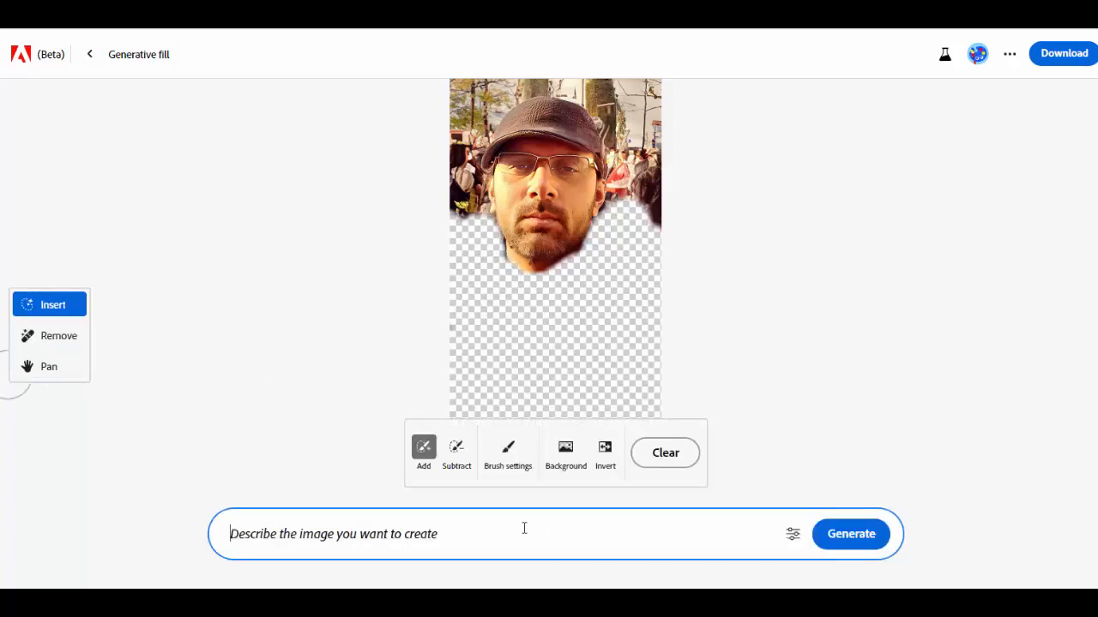
pyautogui.write('Black three pice Sute')
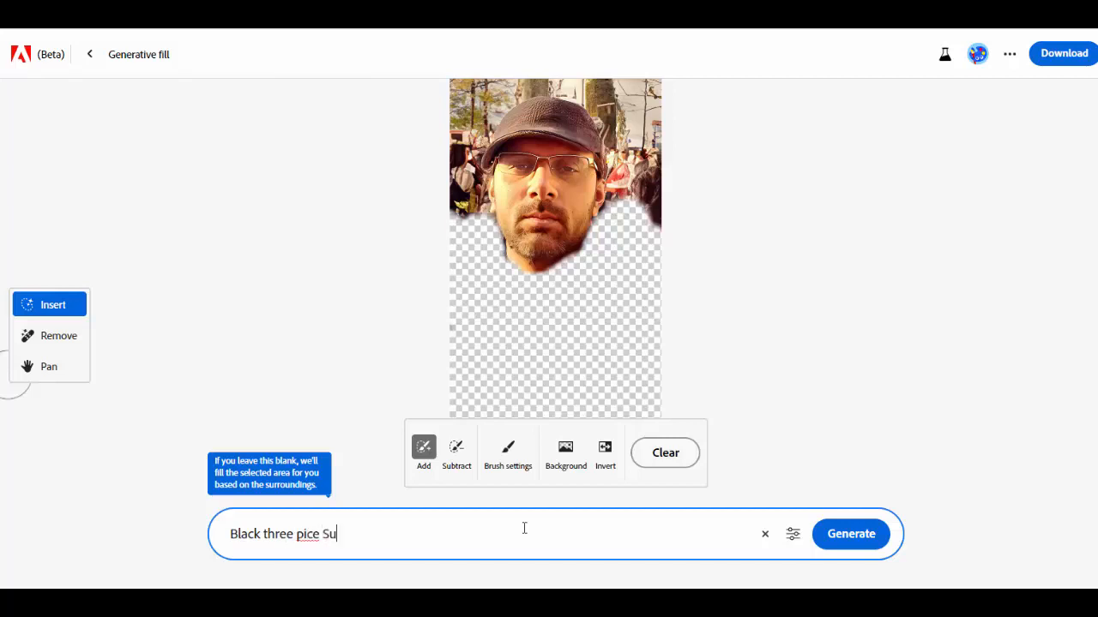
pyautogui.rightClick(309, 540)
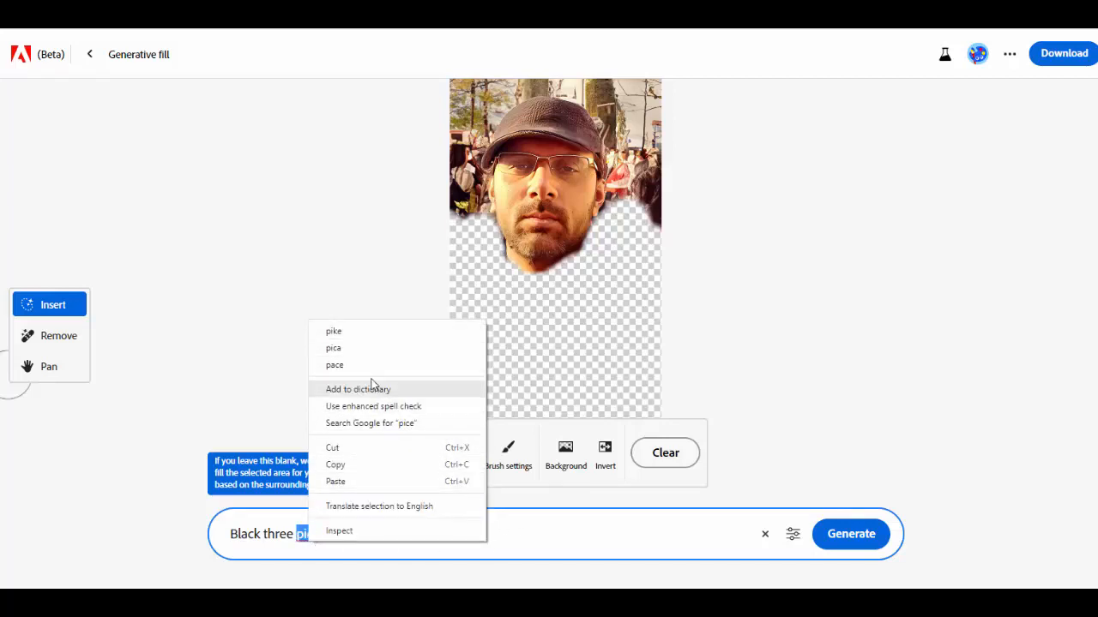
pyautogui.click(546, 528)
pyautogui.write('Sute With Red Tie')
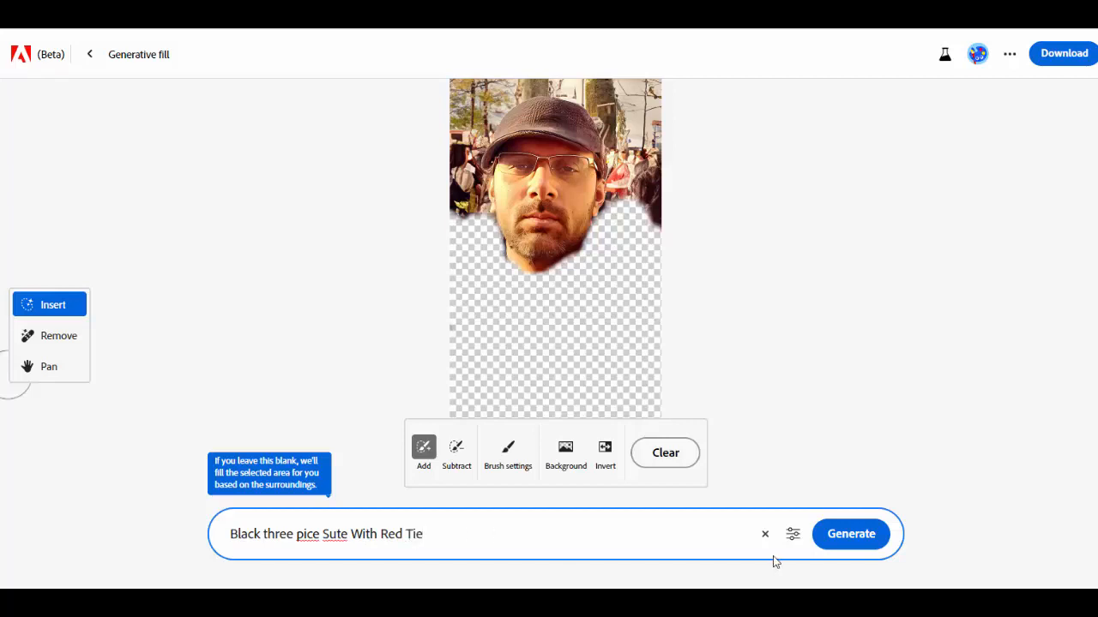
pyautogui.click(846, 539)
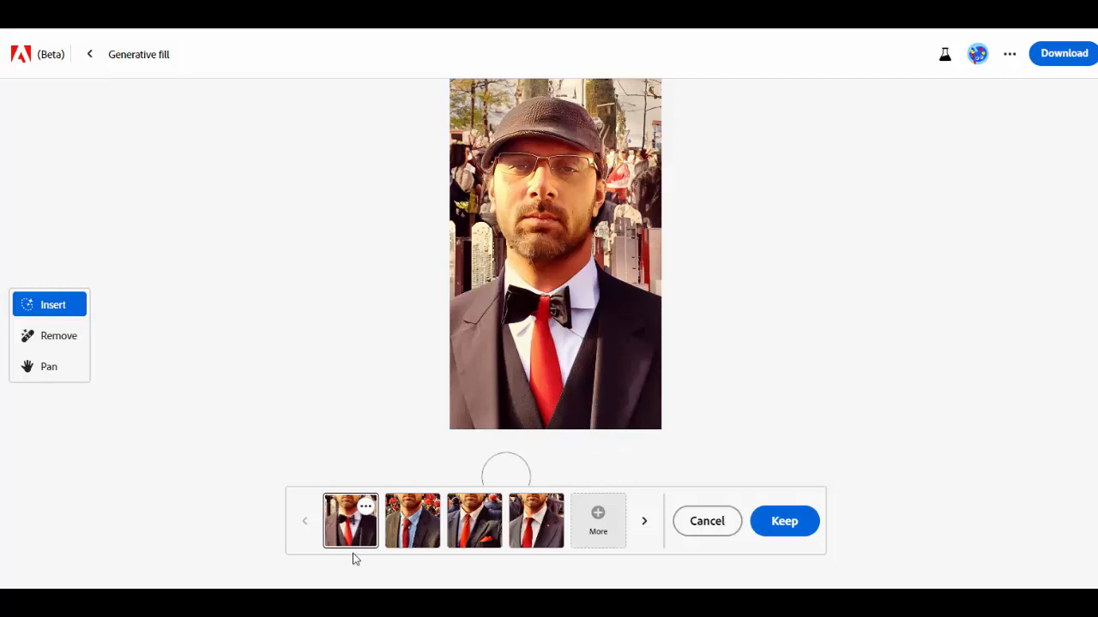
# Step: Compare the generated suit variations and keep the third one, with the red tie and red pocket square
pyautogui.click(412, 532)
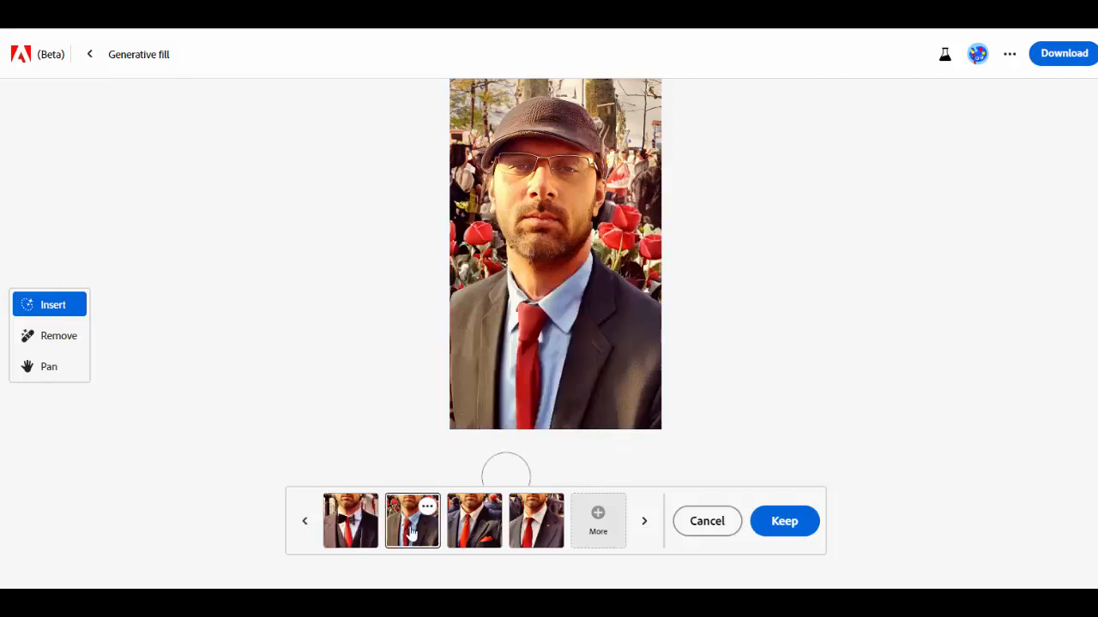
pyautogui.click(464, 527)
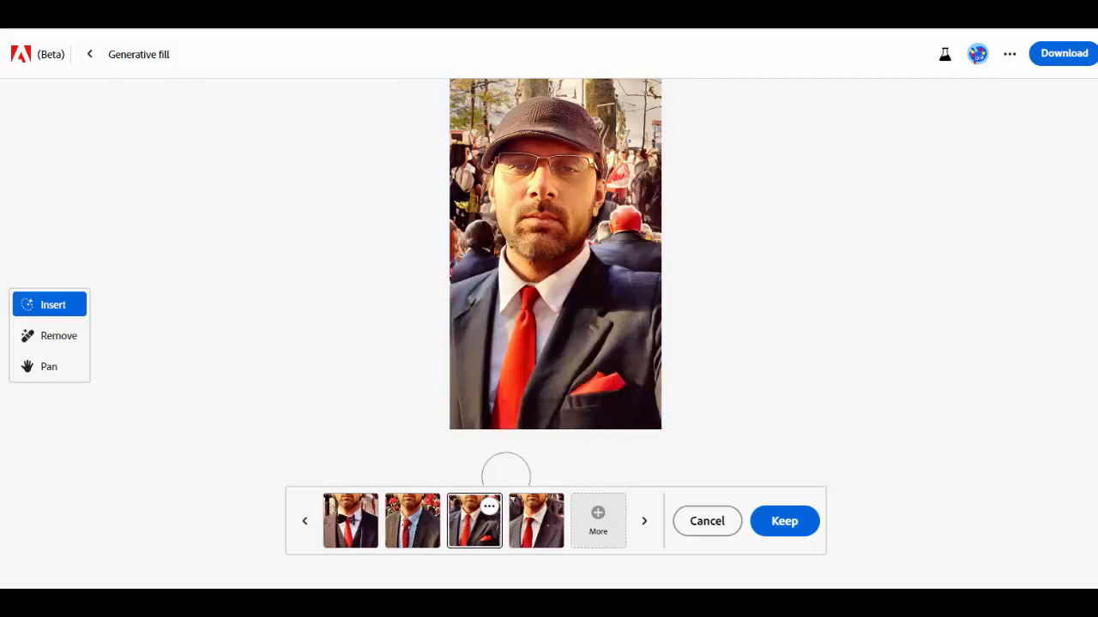
pyautogui.click(532, 539)
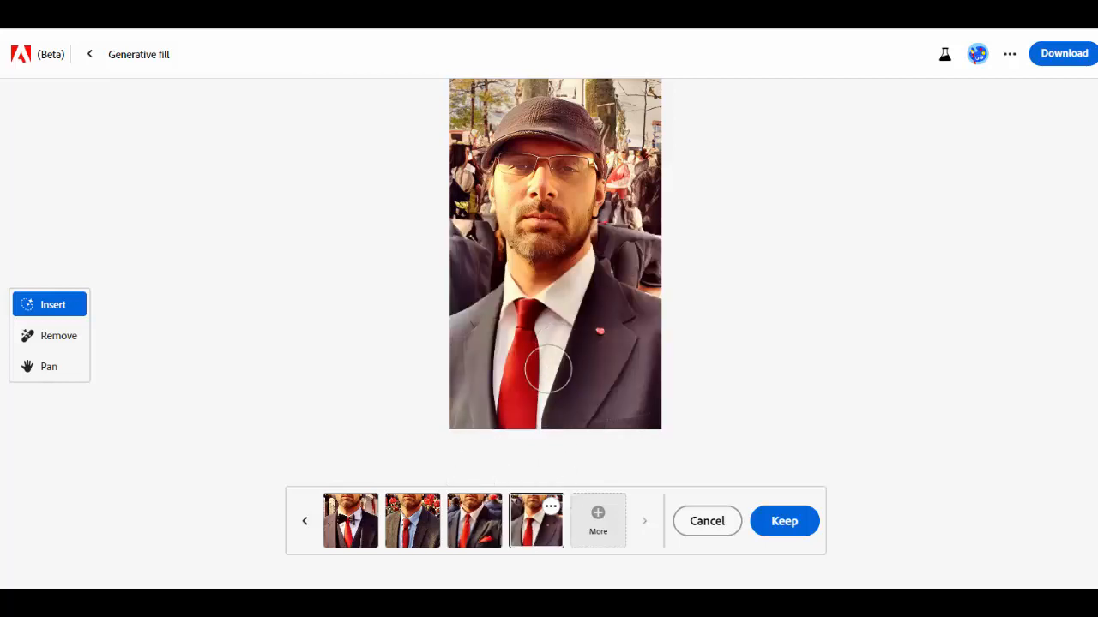
pyautogui.click(364, 537)
pyautogui.click(425, 535)
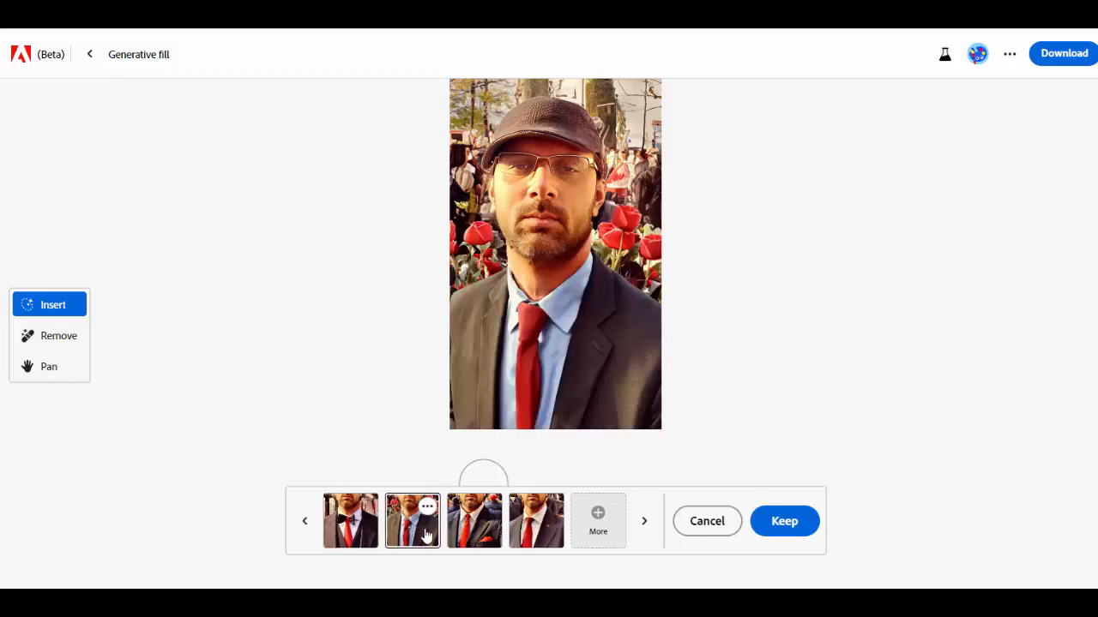
pyautogui.click(468, 541)
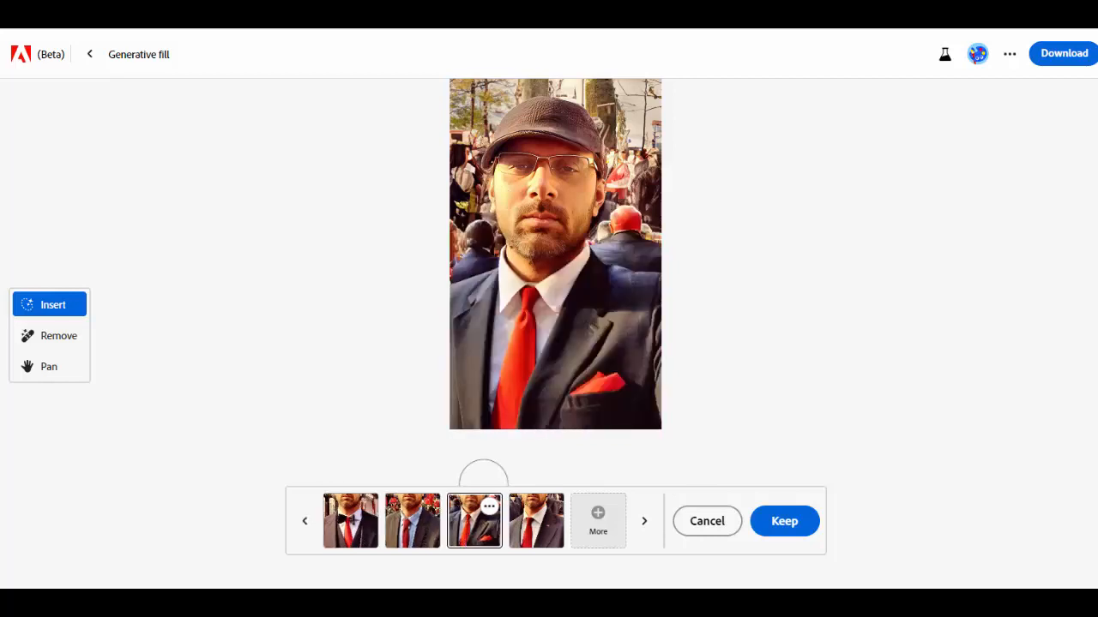
pyautogui.click(784, 521)
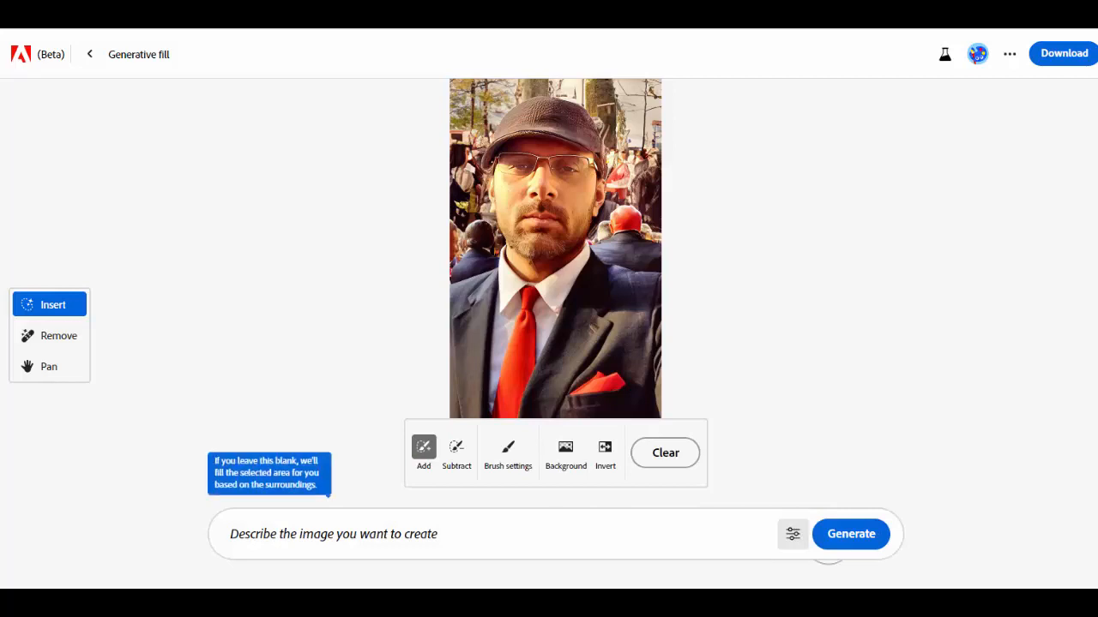
# Step: Download the edited portrait and open the downloaded Firefly Inpaint PNG
pyautogui.click(1066, 68)
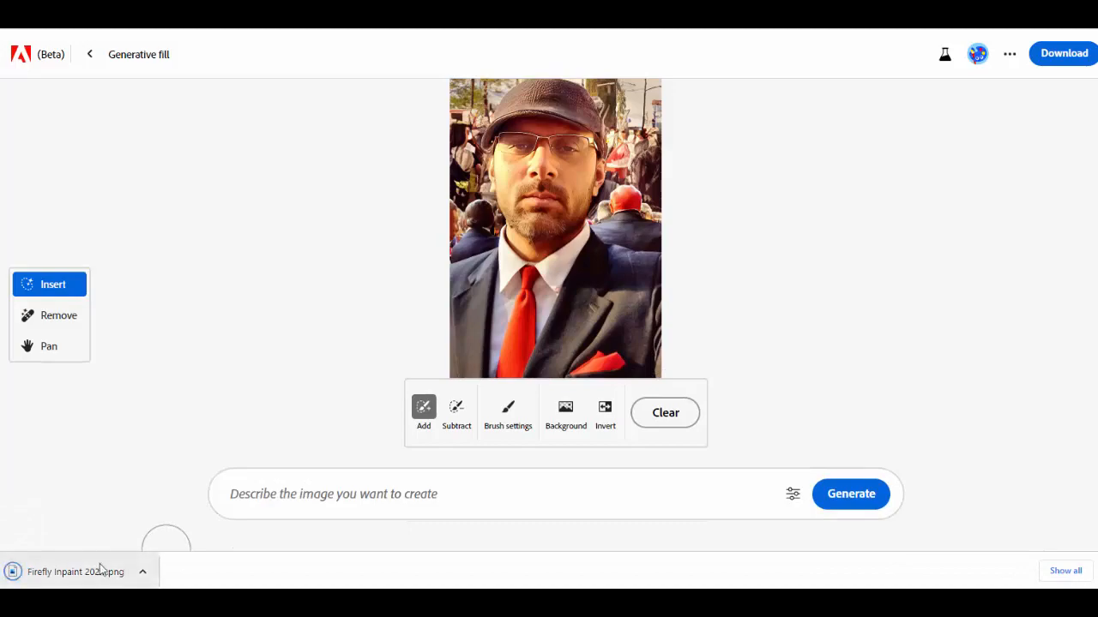
pyautogui.click(103, 571)
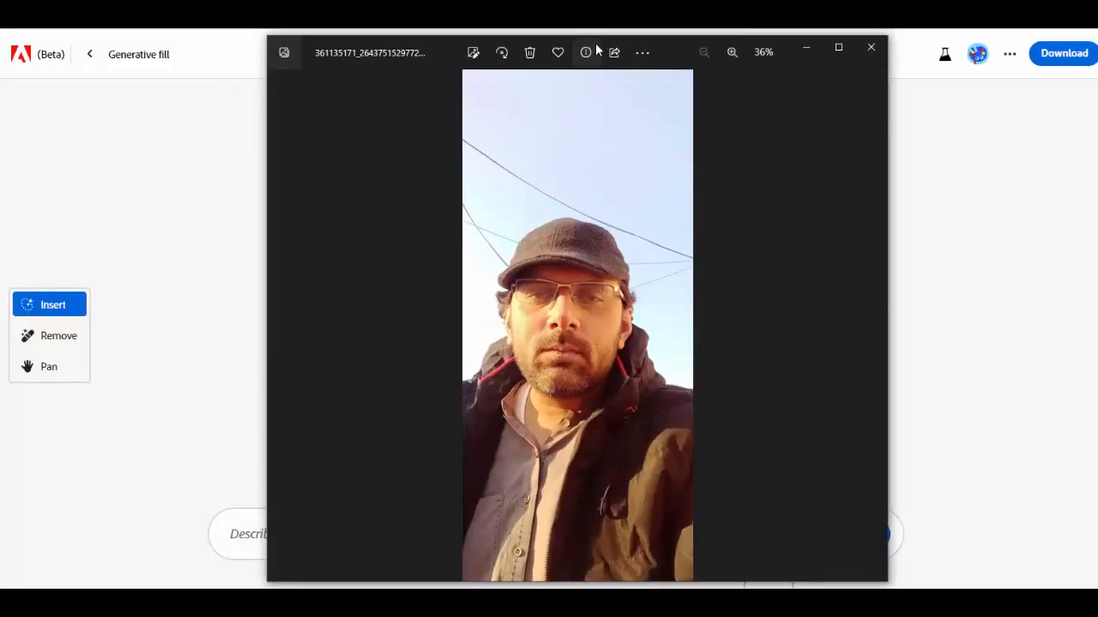
# Step: Arrange the original and edited photo windows side by side to compare the two portraits
pyautogui.moveTo(678, 49); pyautogui.dragTo(998, 47)
pyautogui.moveTo(636, 44); pyautogui.dragTo(689, 31)
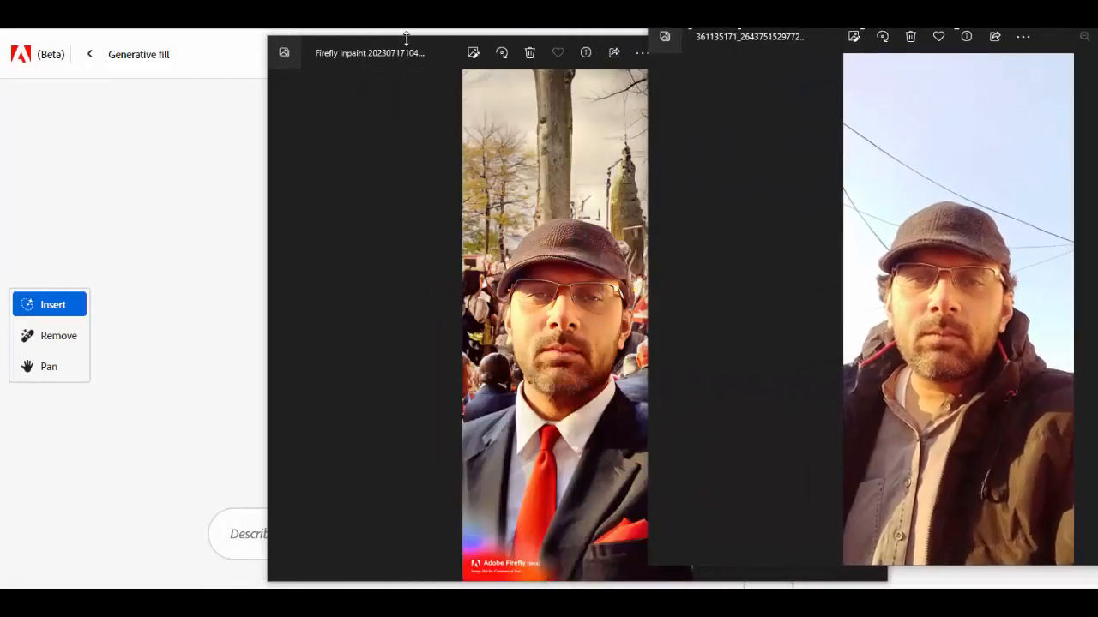
pyautogui.moveTo(406, 38); pyautogui.dragTo(334, 2)
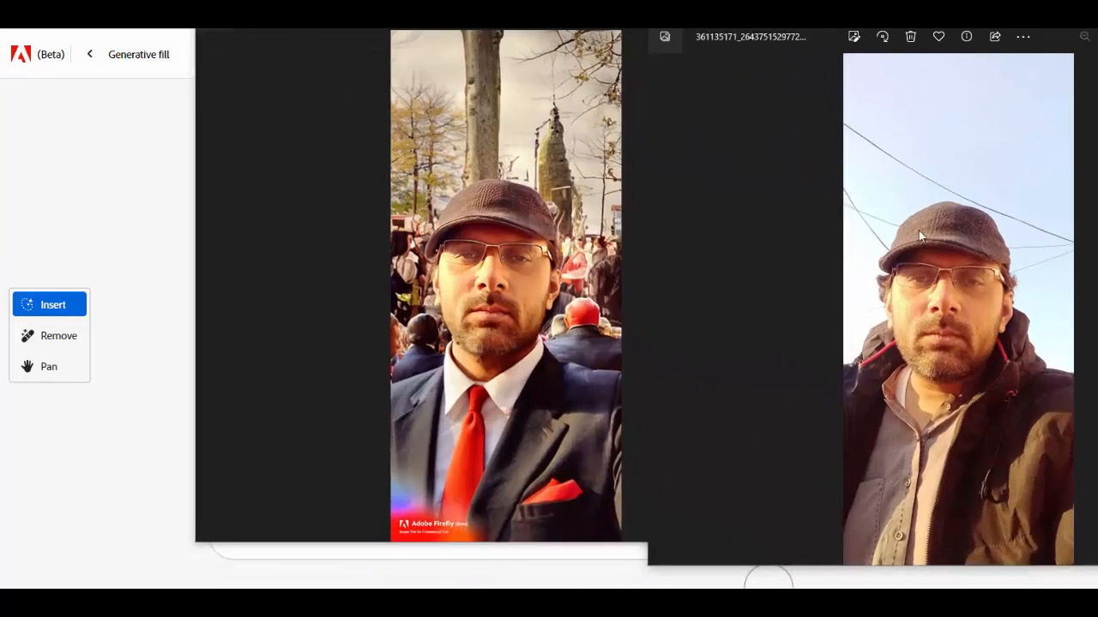
pyautogui.moveTo(1051, 41); pyautogui.dragTo(966, 16)
pyautogui.moveTo(563, 255); pyautogui.dragTo(622, 254)
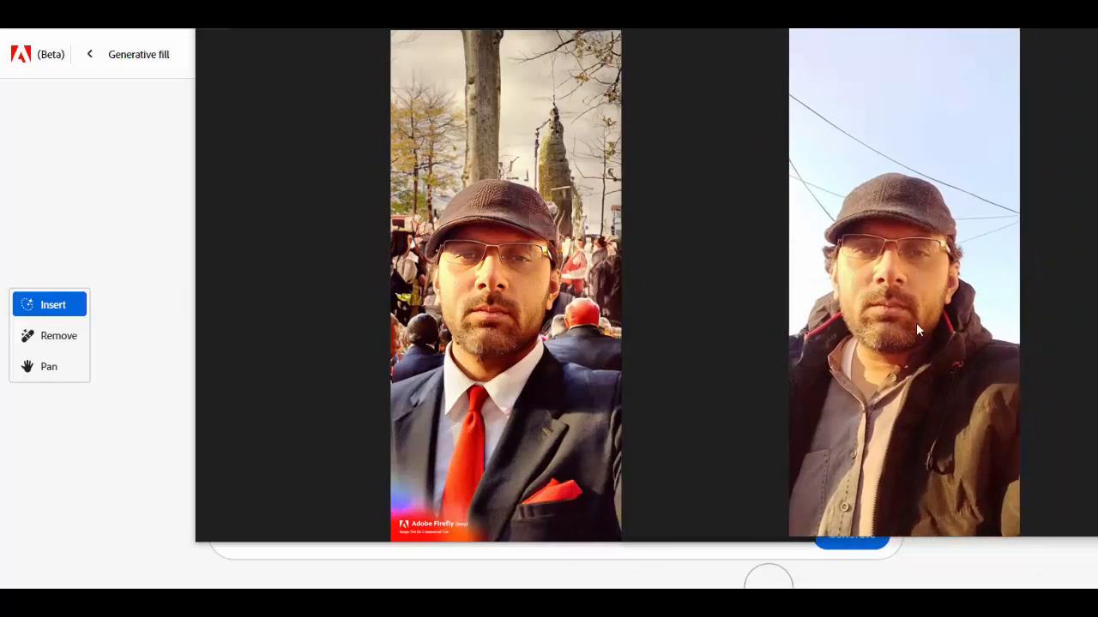